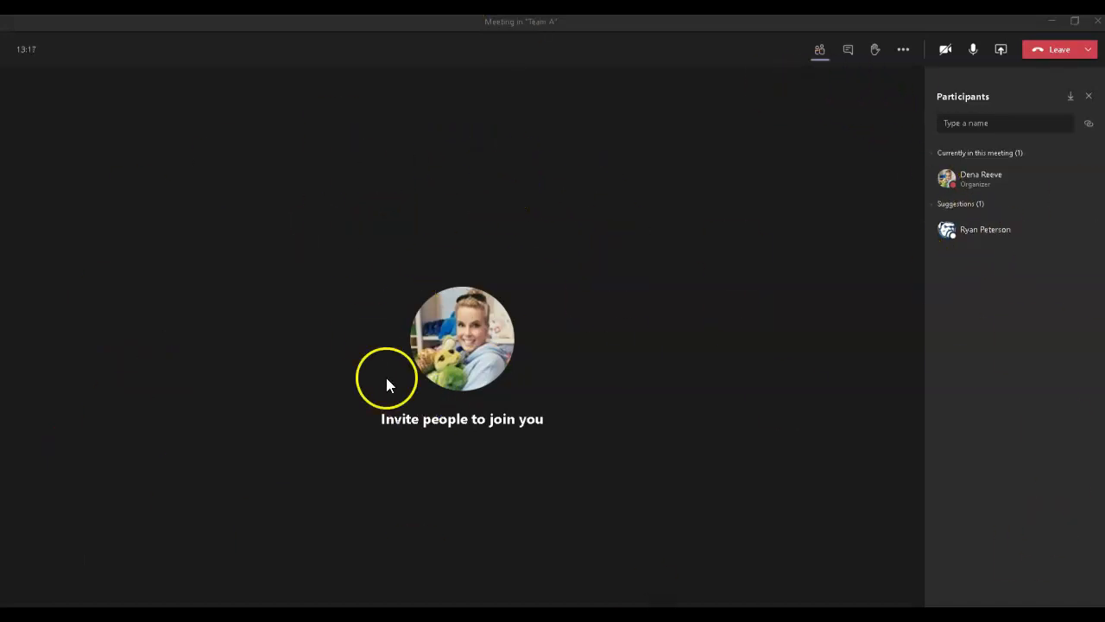
# Step: Display the meeting's participant list and download its attendance list
pyautogui.click(819, 51)
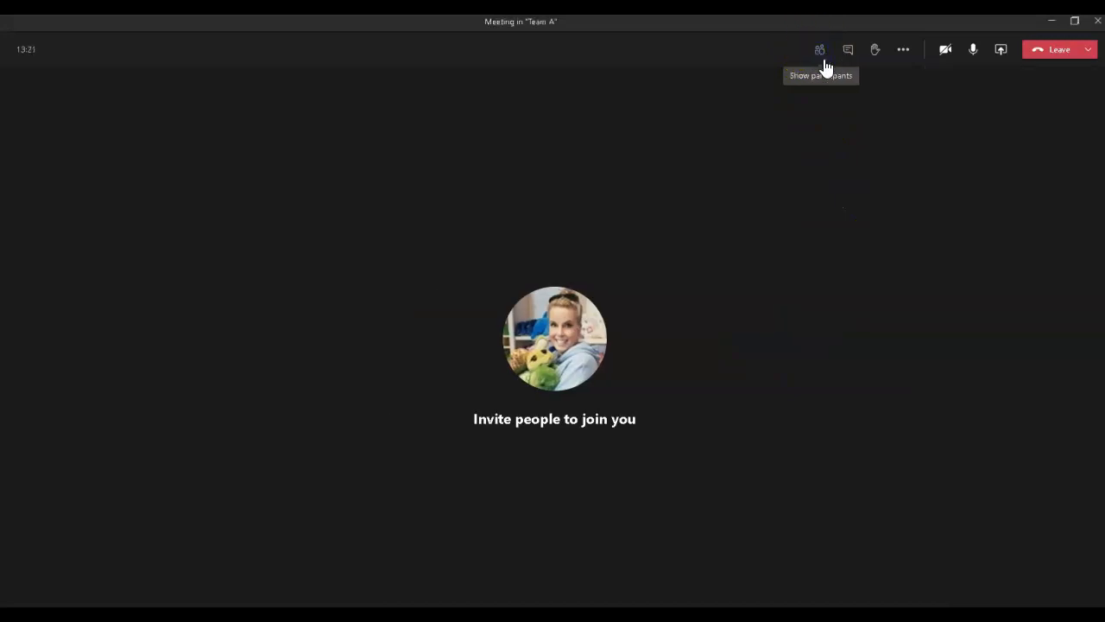
pyautogui.click(820, 53)
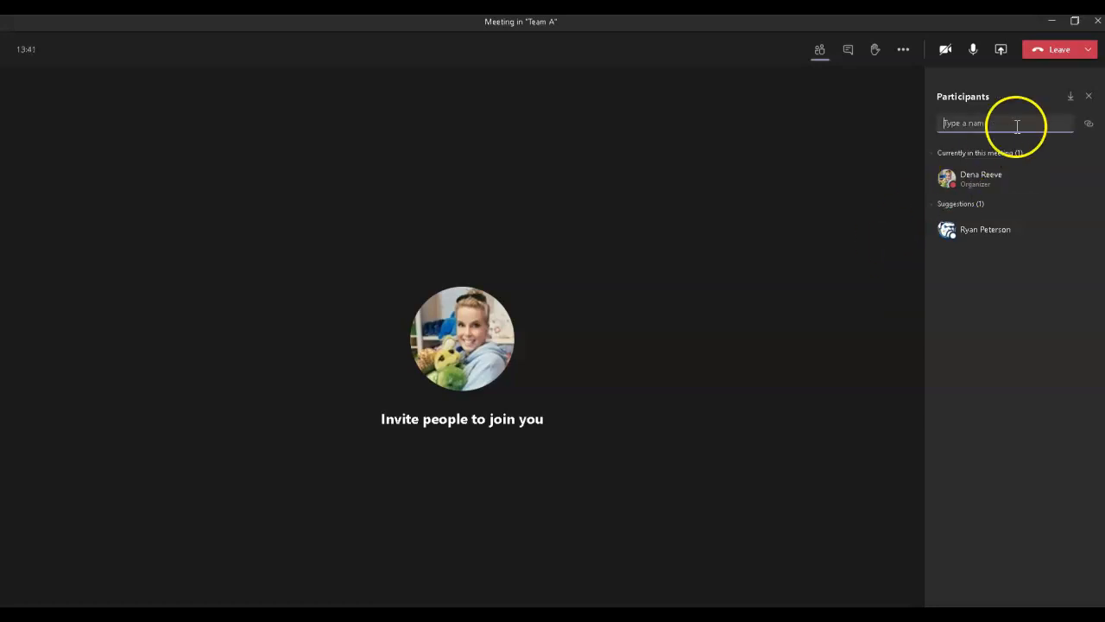
pyautogui.click(1070, 97)
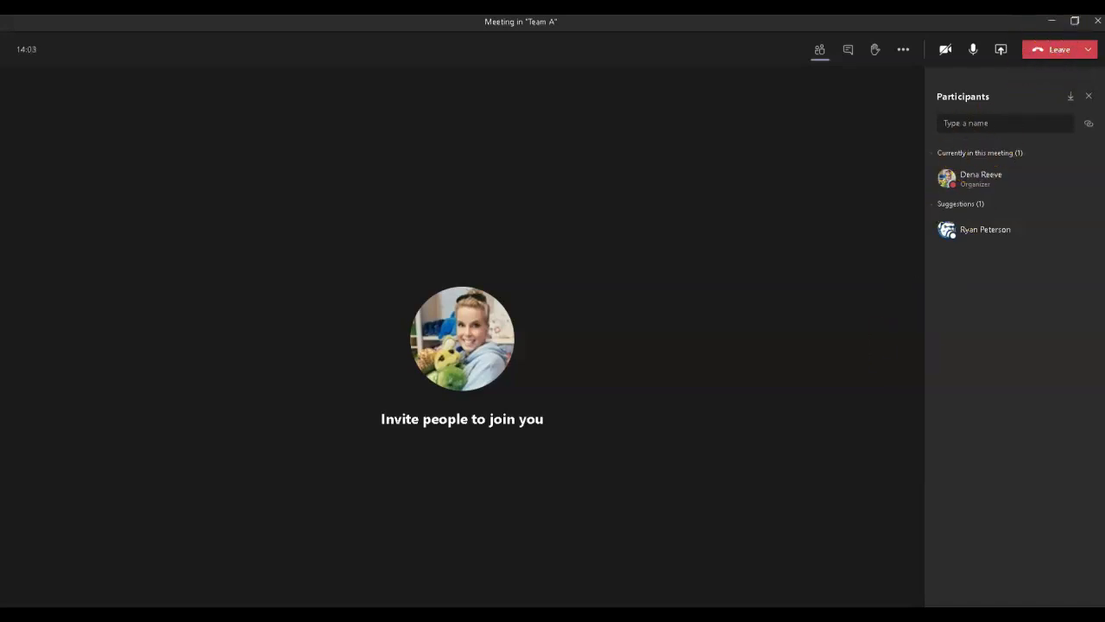
# Step: Clear the desktop by minimizing the meeting and browser windows and closing the Period 1 workbook without saving and the open Downloads folder
pyautogui.click(1052, 21)
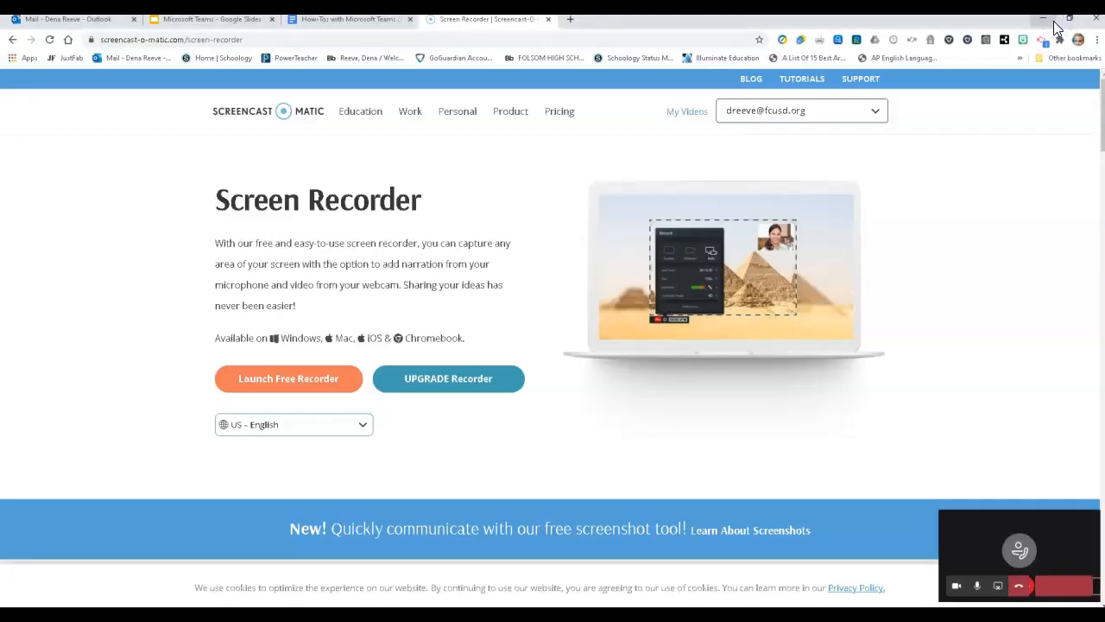
pyautogui.click(1052, 21)
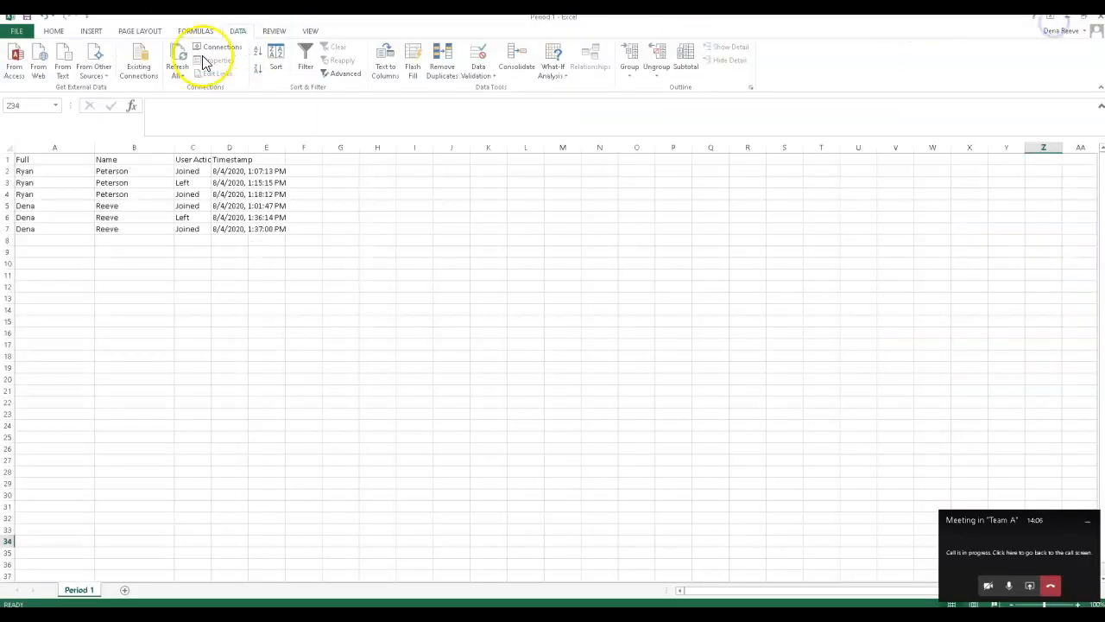
pyautogui.click(1093, 18)
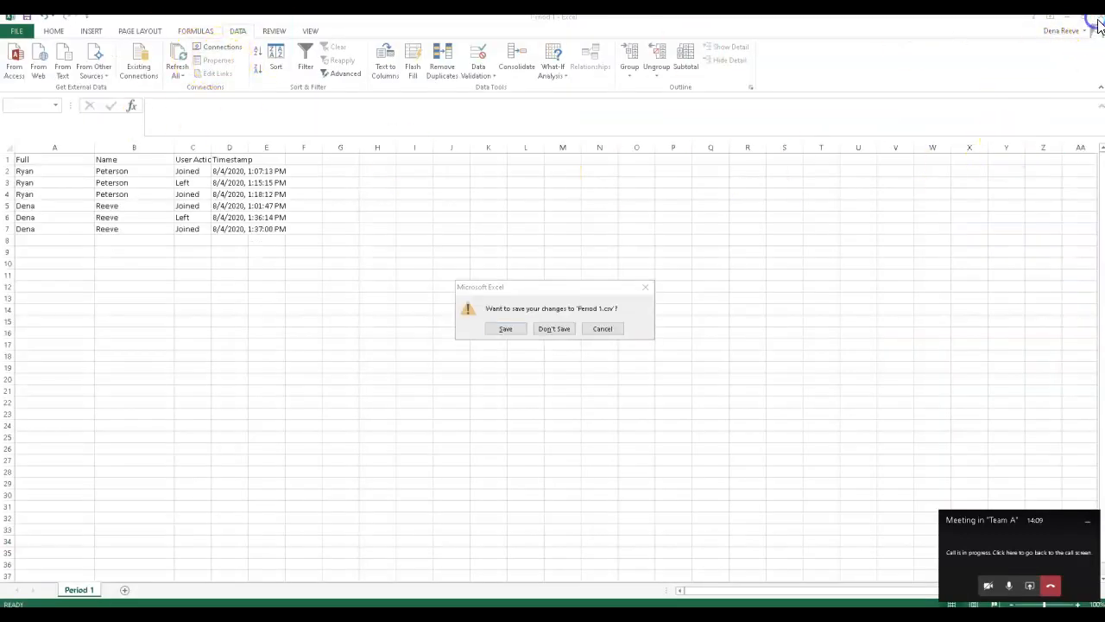
pyautogui.click(554, 329)
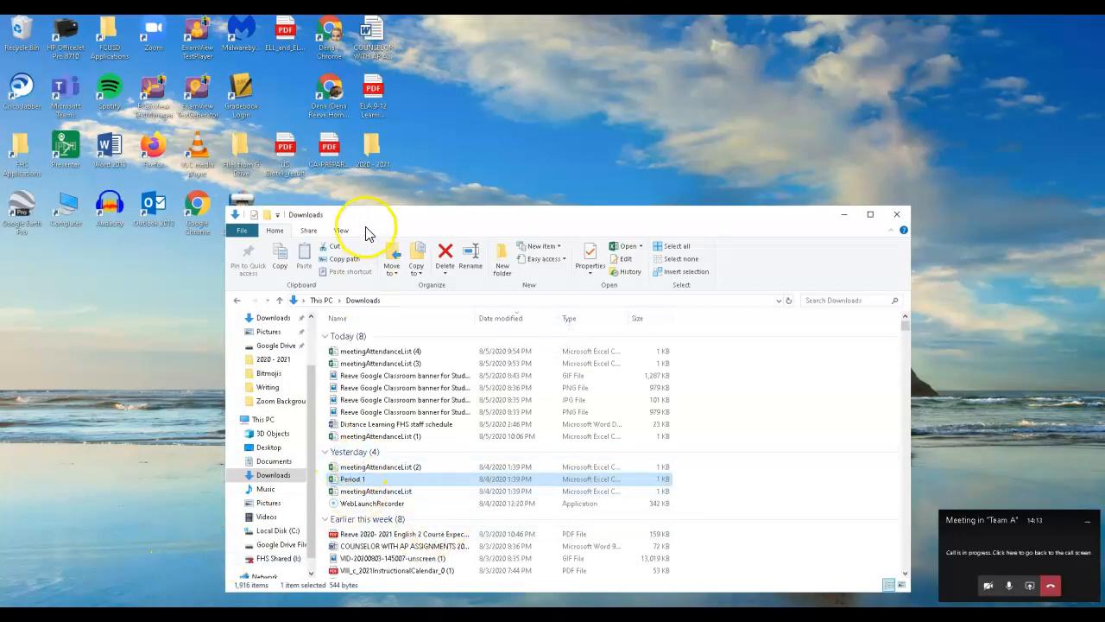
pyautogui.click(898, 215)
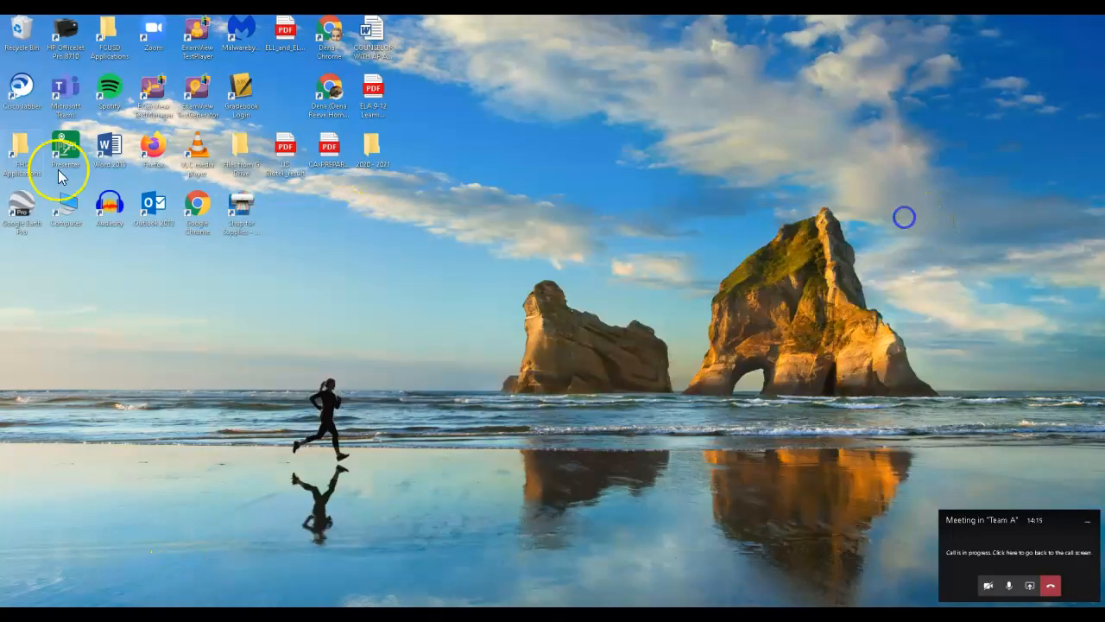
# Step: Open the Downloads folder from This PC and select the newest attendance file, meetingAttendanceList (1)
pyautogui.doubleClick(65, 221)
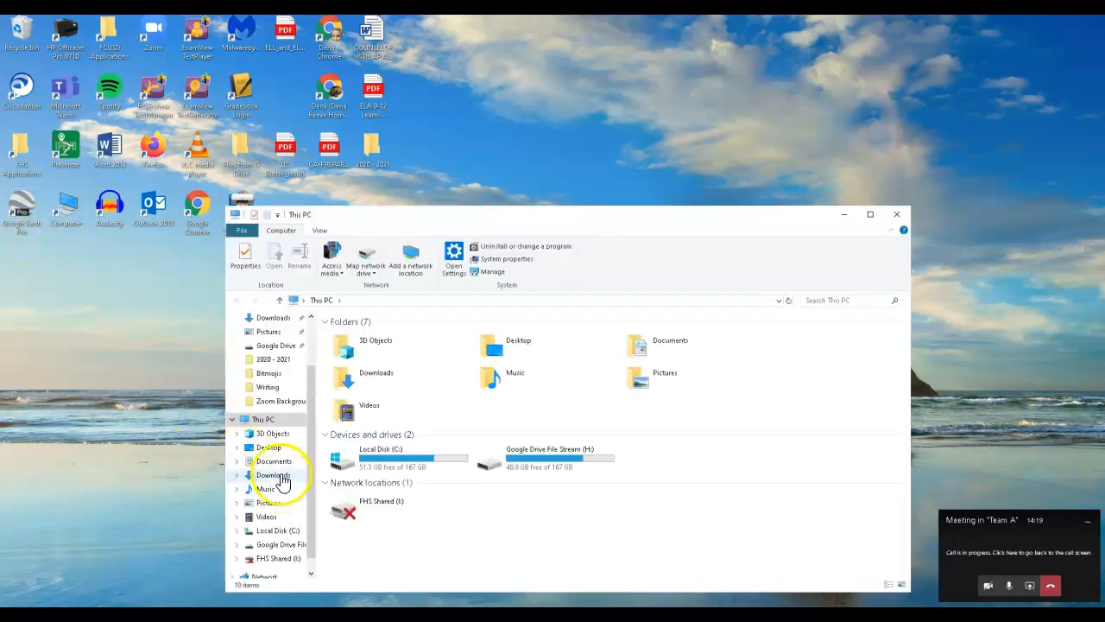
pyautogui.click(274, 475)
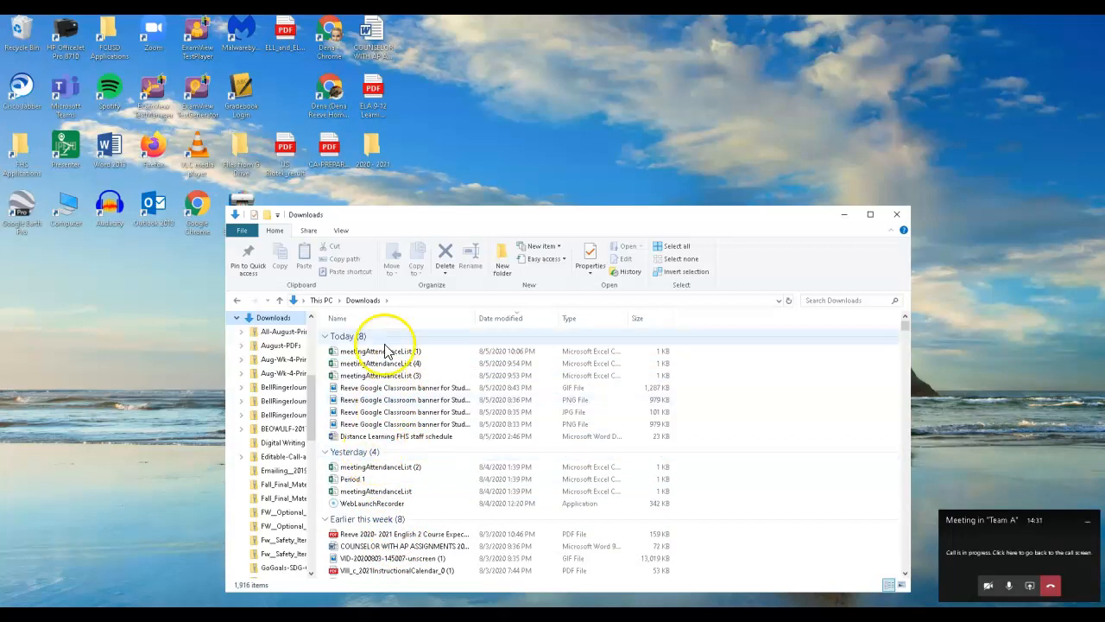
pyautogui.press('XF86AudioLowerVolume')
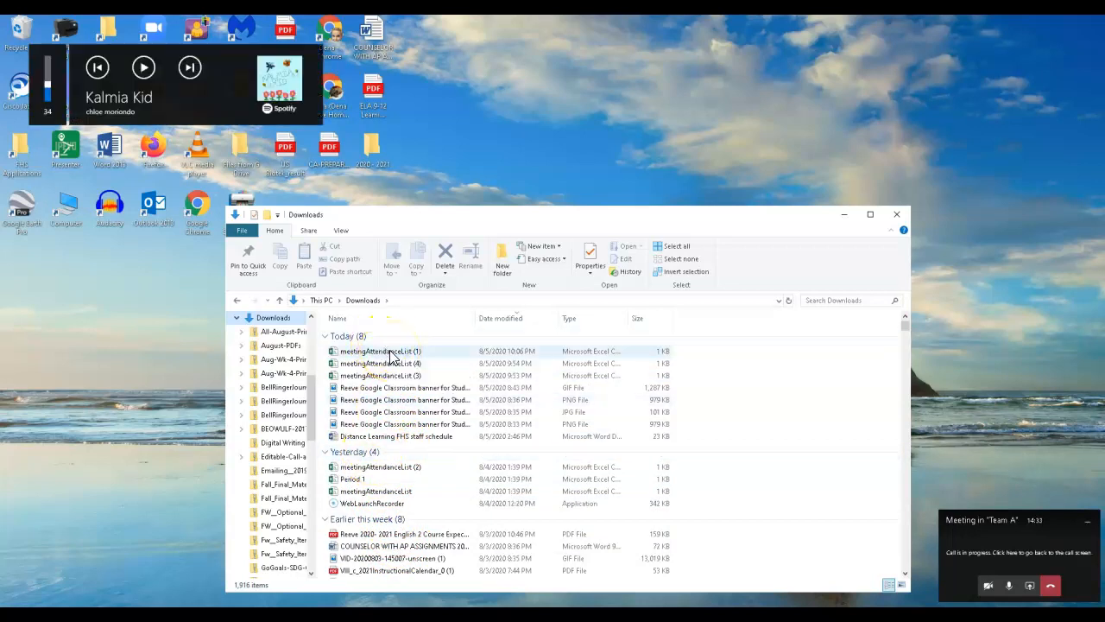
pyautogui.click(390, 353)
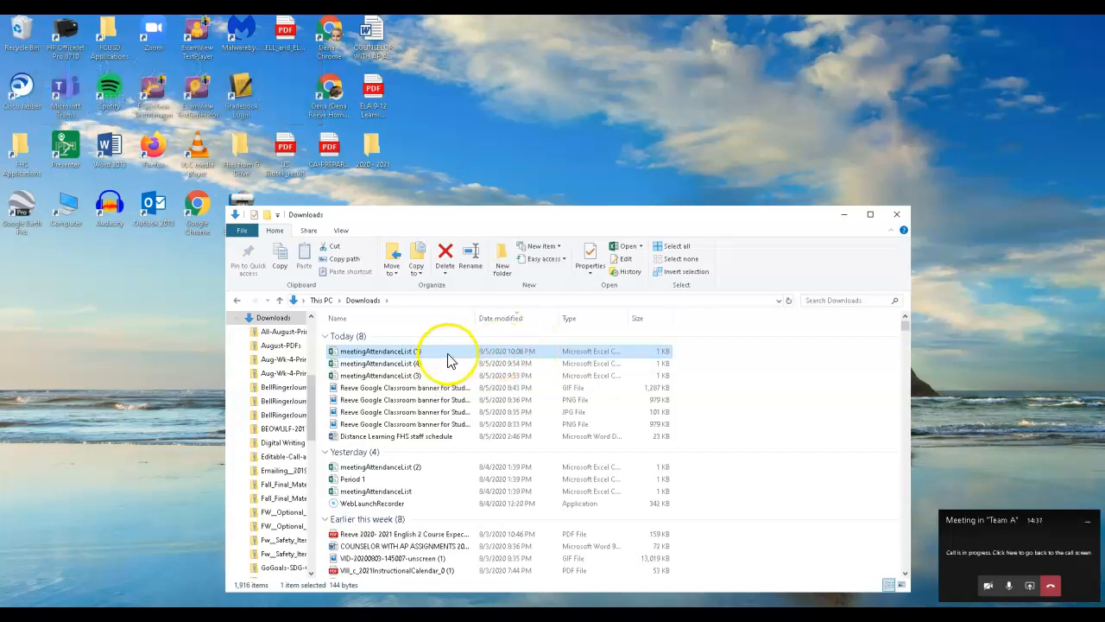
# Step: Rename yesterday's file meetingAttendanceList as "Period 2 8_5"
pyautogui.click(377, 493)
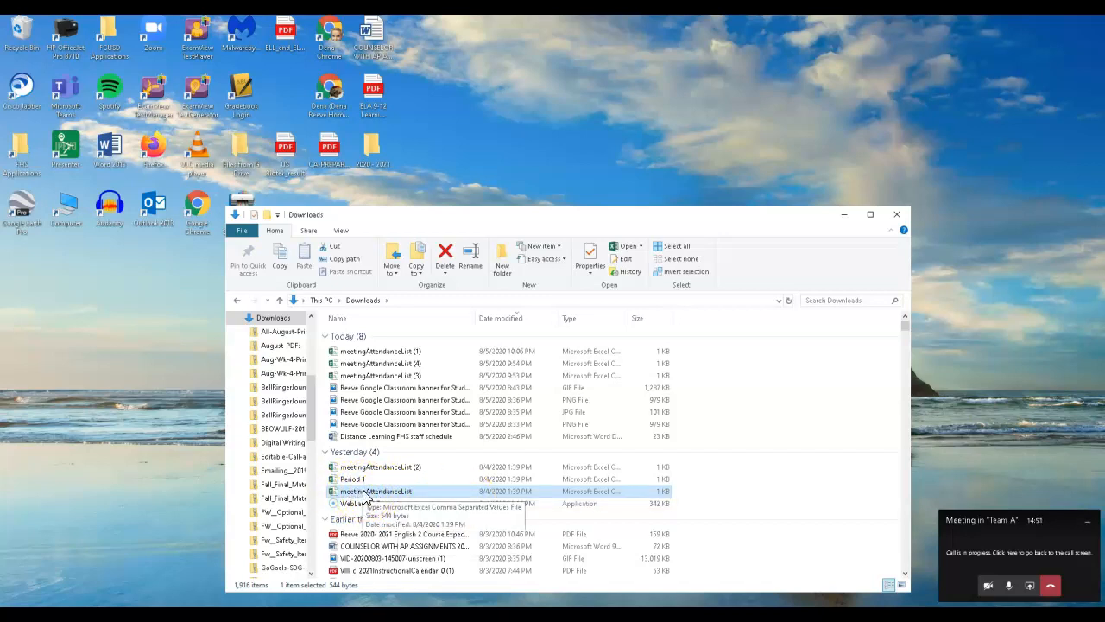
pyautogui.rightClick(364, 494)
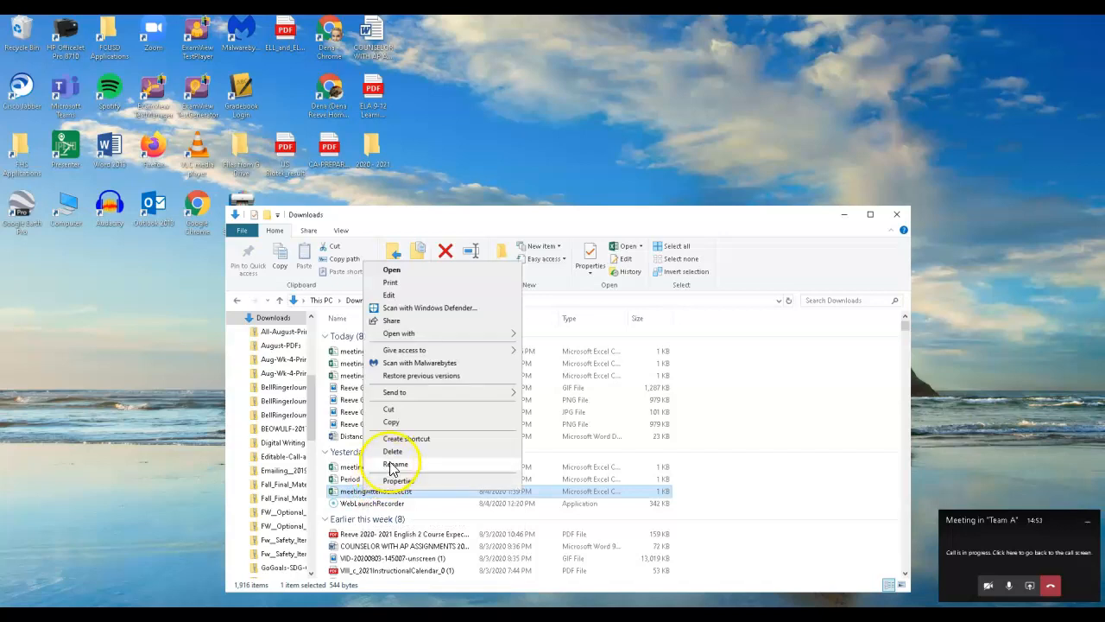
pyautogui.click(394, 464)
pyautogui.write('Period 2 & 5')
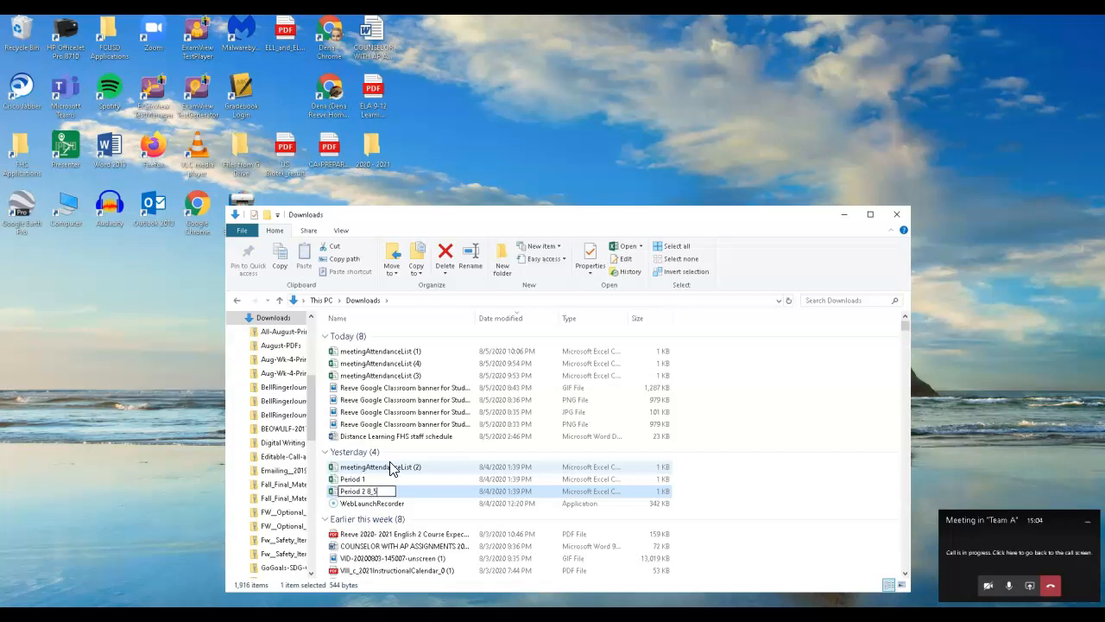
pyautogui.press('Return')
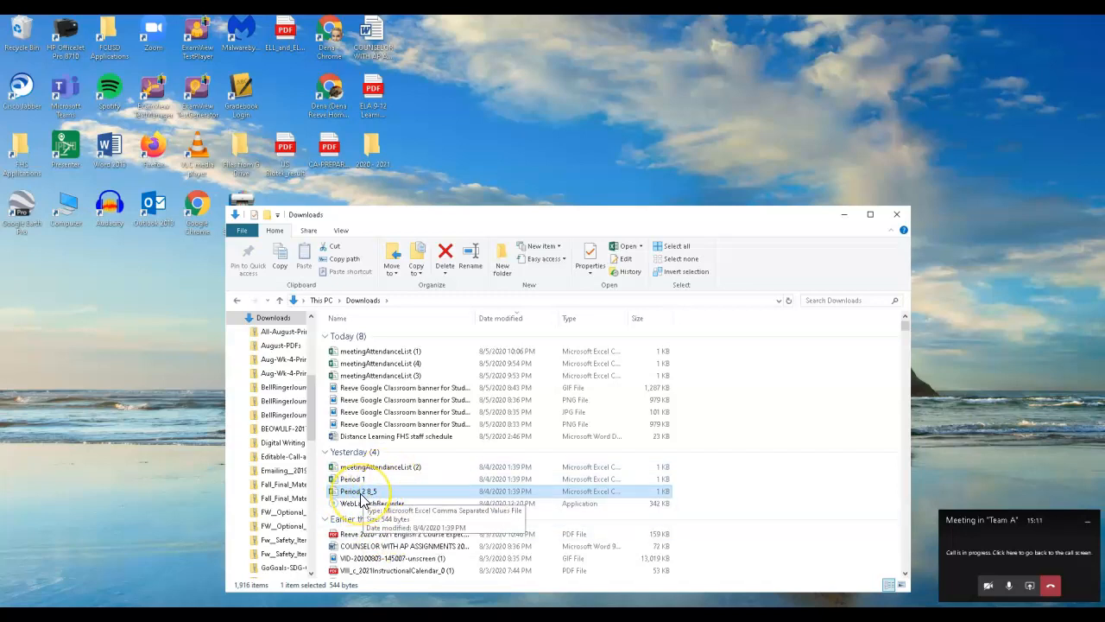
# Step: Open the Period 2 8_5 file in Excel and widen column A so the full names fit
pyautogui.doubleClick(362, 495)
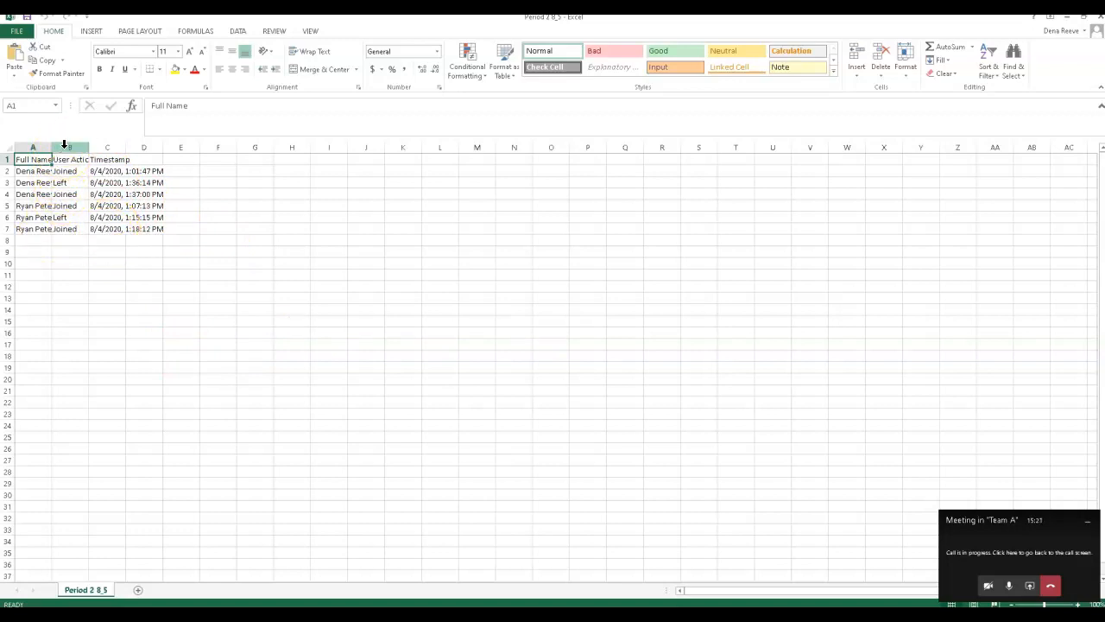
pyautogui.moveTo(52, 147); pyautogui.dragTo(106, 148)
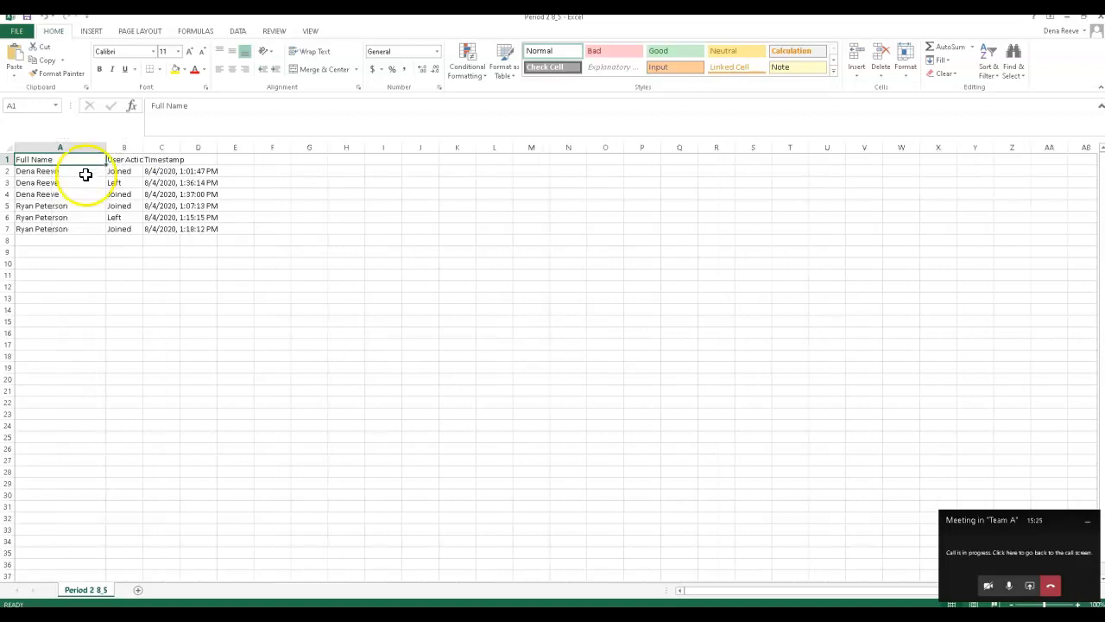
pyautogui.moveTo(54, 172); pyautogui.dragTo(63, 238)
pyautogui.click(63, 238)
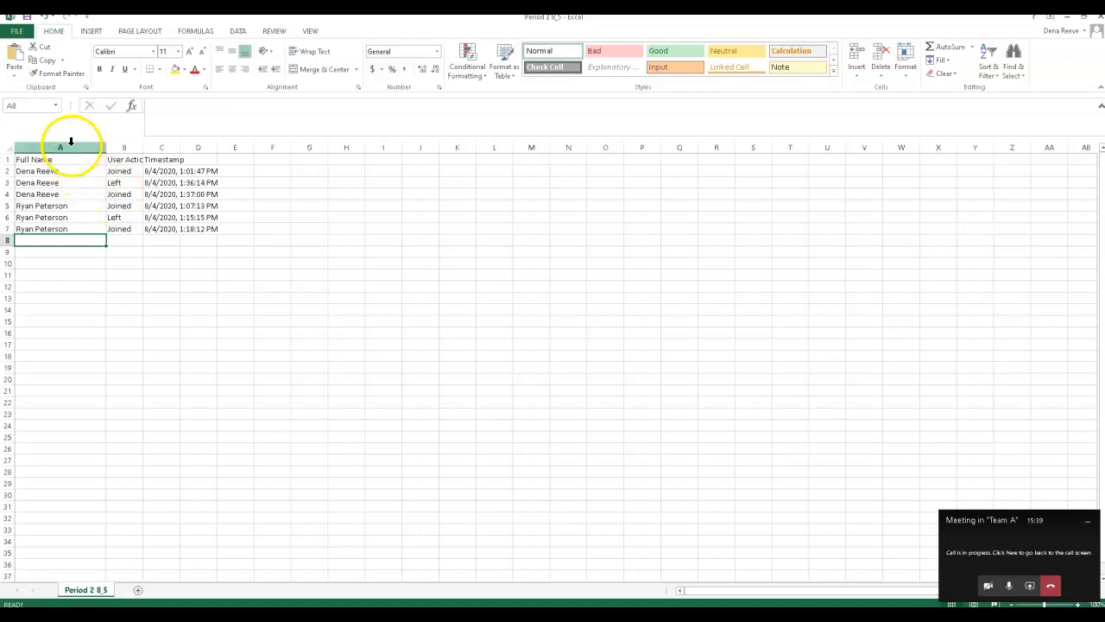
# Step: Insert a blank column between the Full Name and User Action columns
pyautogui.click(129, 147)
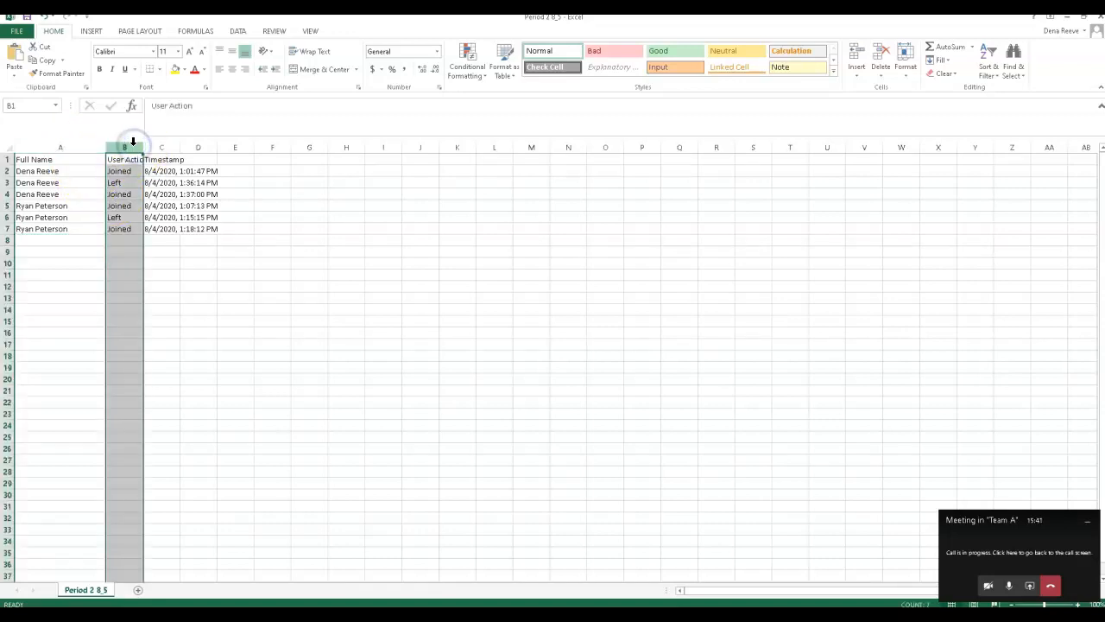
pyautogui.rightClick(130, 146)
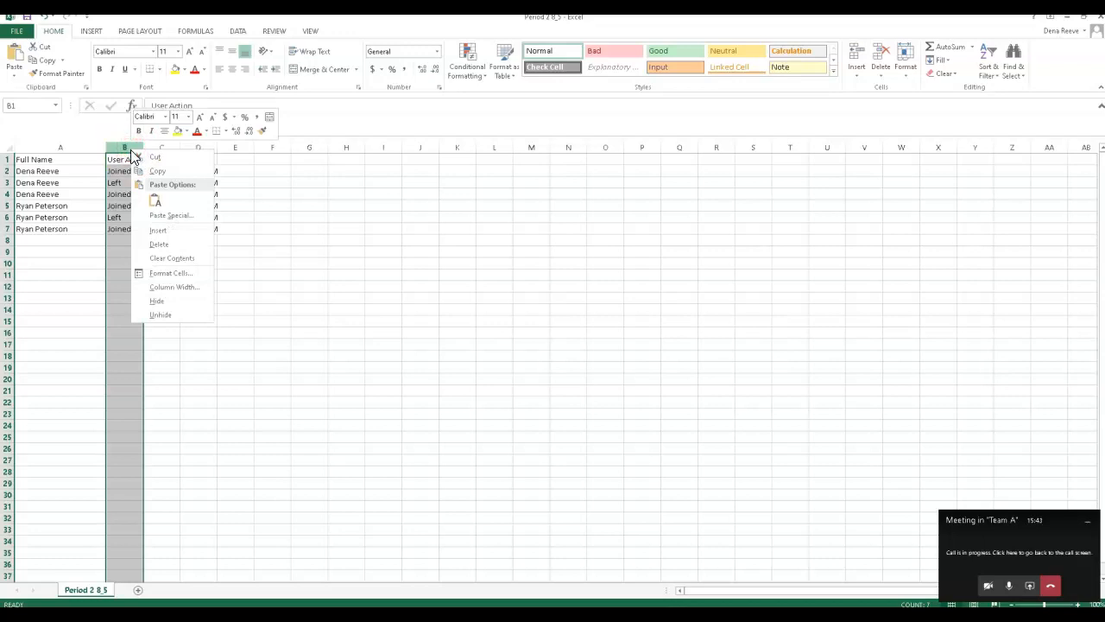
pyautogui.click(159, 231)
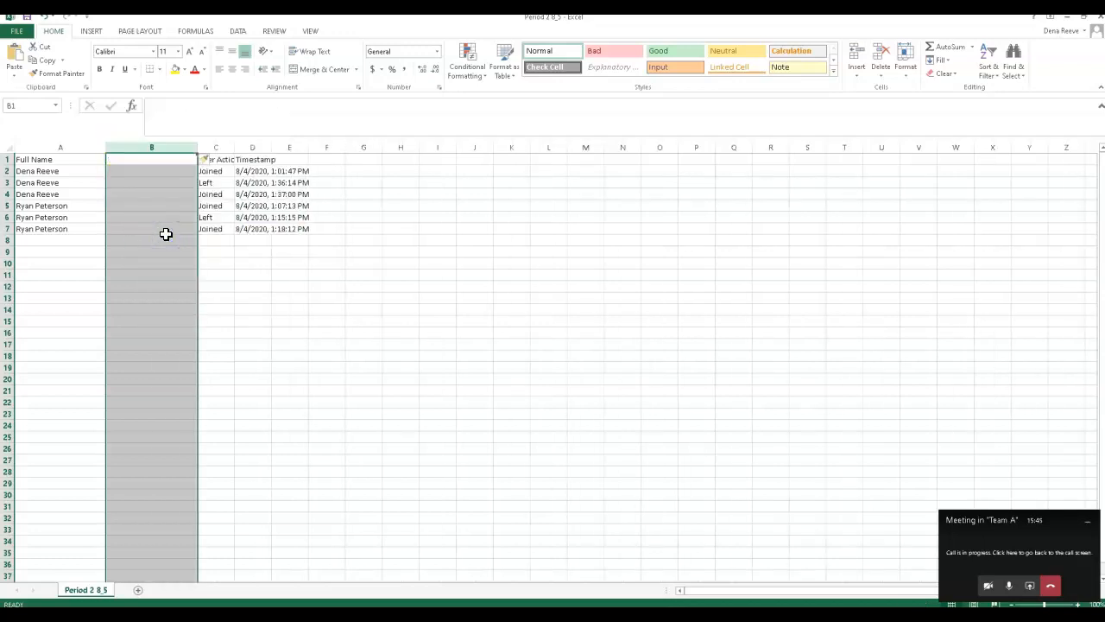
# Step: Start Text to Columns on column A with Fixed width as the data type and proceed to the column breaks
pyautogui.click(61, 144)
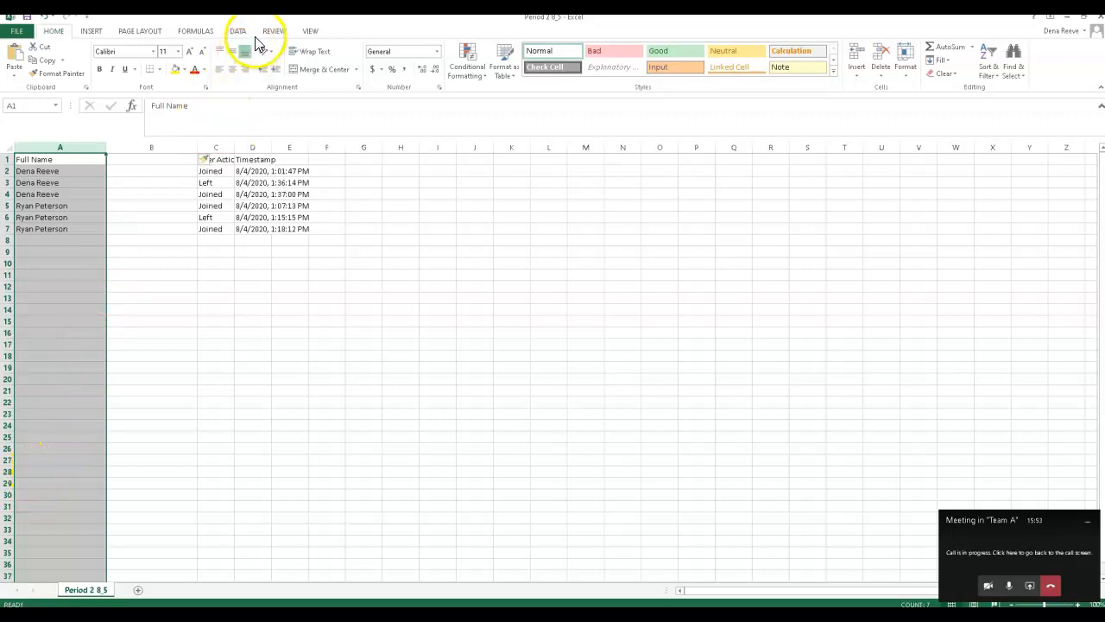
pyautogui.click(239, 32)
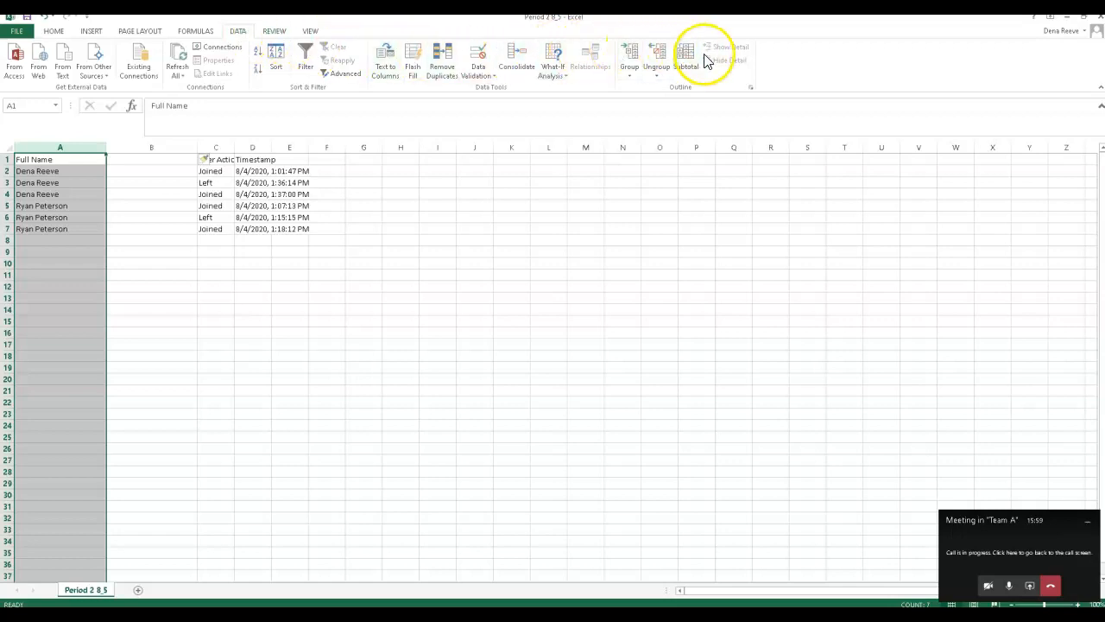
pyautogui.click(390, 76)
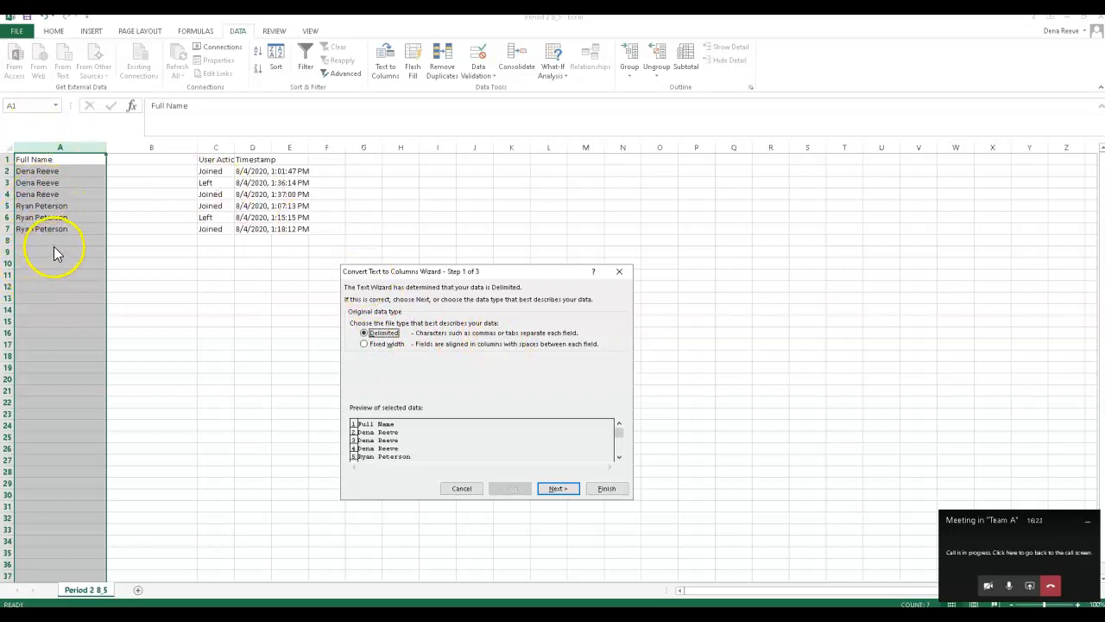
pyautogui.click(364, 344)
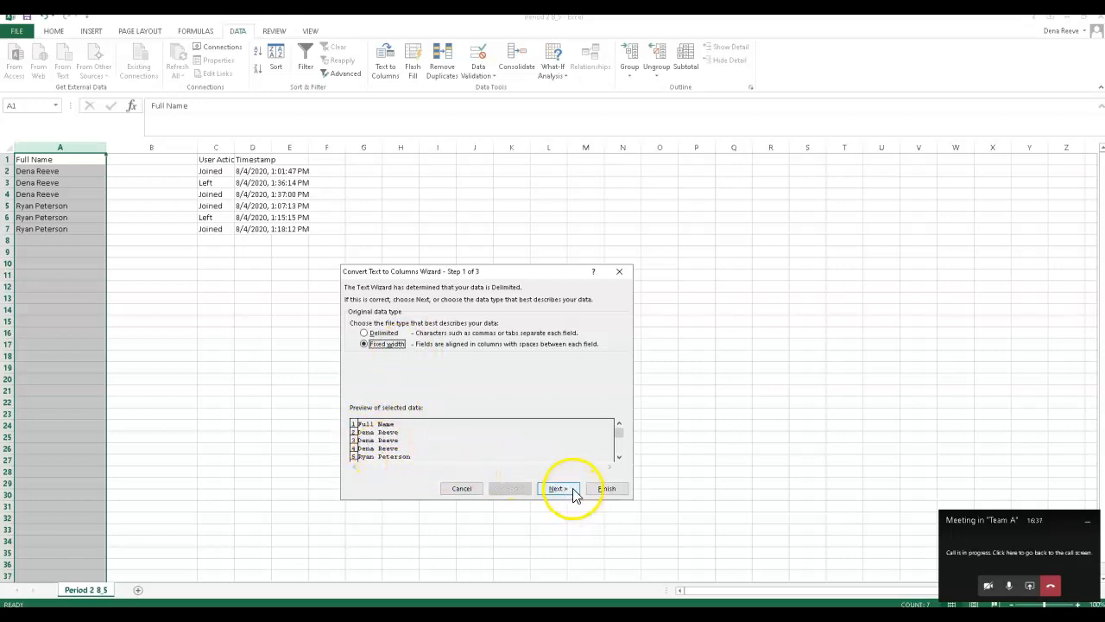
pyautogui.moveTo(620, 433)
pyautogui.mouseDown()
pyautogui.moveTo(619, 451)
pyautogui.moveTo(619, 425)
pyautogui.mouseUp()
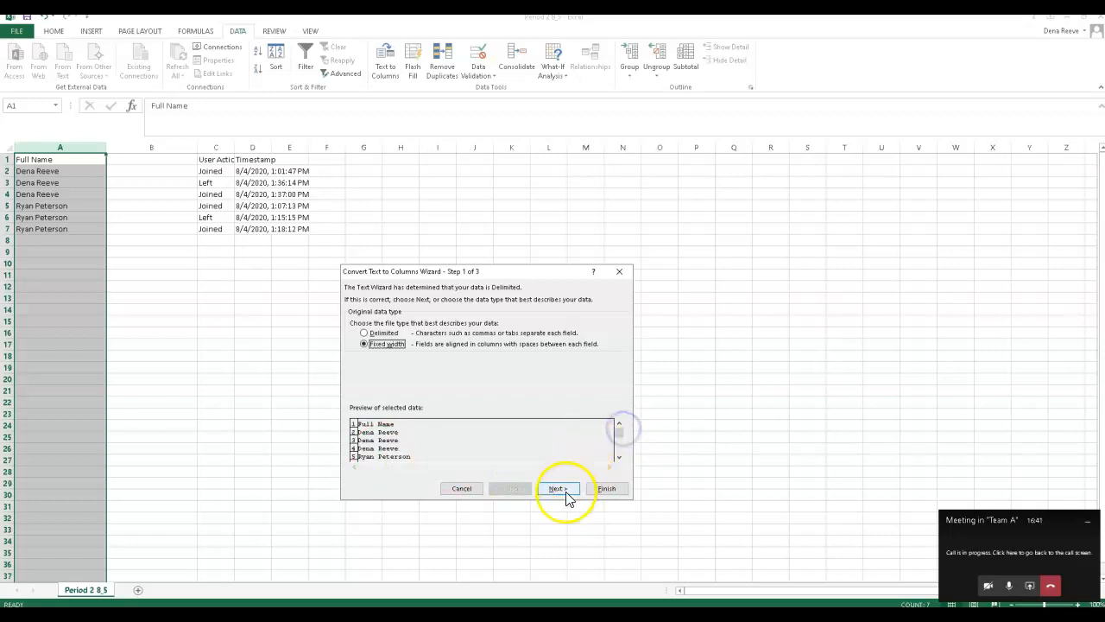
pyautogui.click(568, 490)
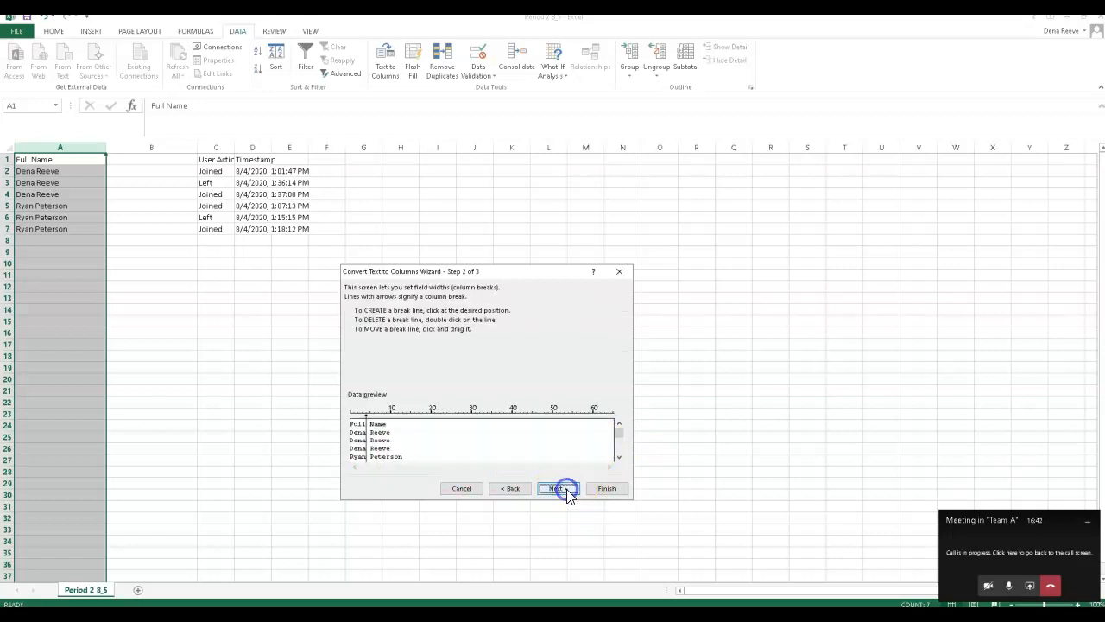
# Step: Move the break line to just before the last names and finish the split with the General format and destination $A$1
pyautogui.click(367, 419)
pyautogui.moveTo(367, 419)
pyautogui.mouseDown()
pyautogui.moveTo(401, 419)
pyautogui.moveTo(360, 418)
pyautogui.moveTo(369, 422)
pyautogui.mouseUp()
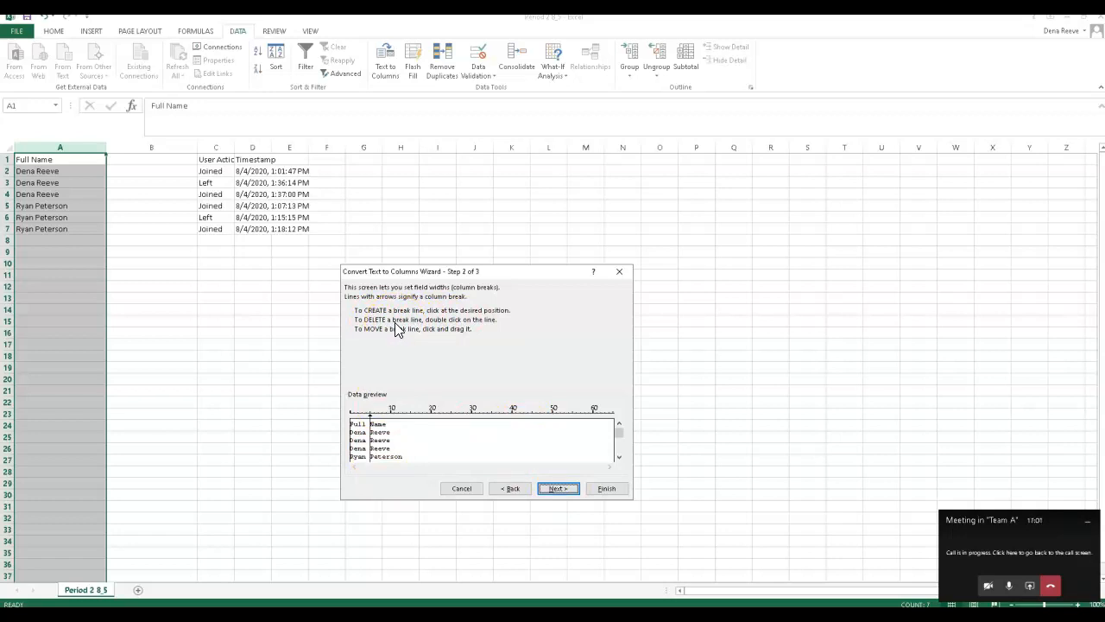
pyautogui.click(553, 489)
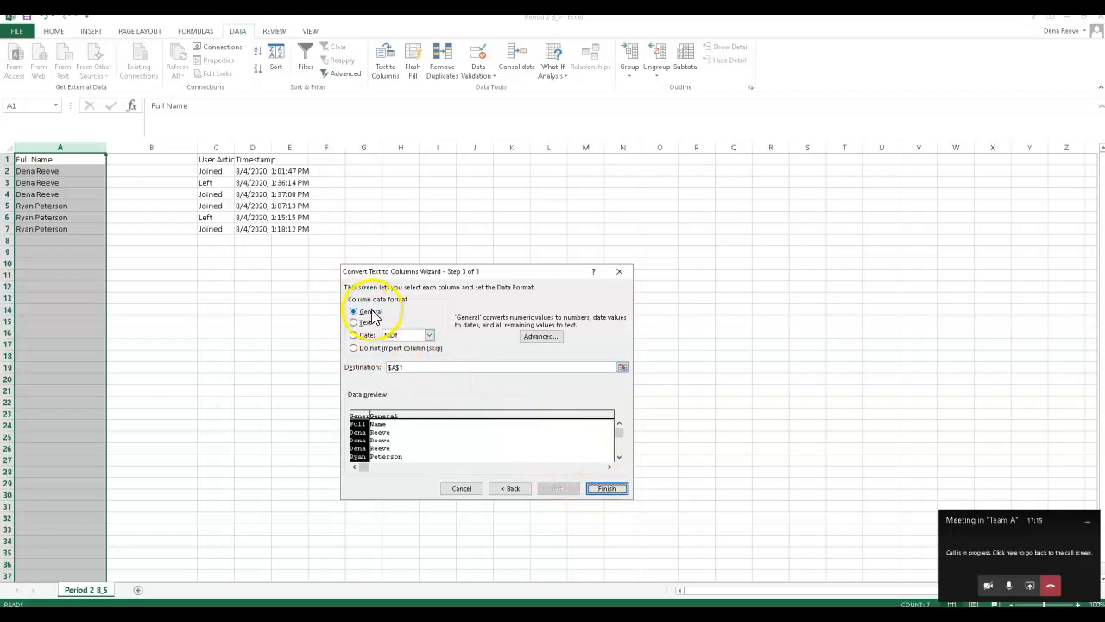
pyautogui.click(615, 490)
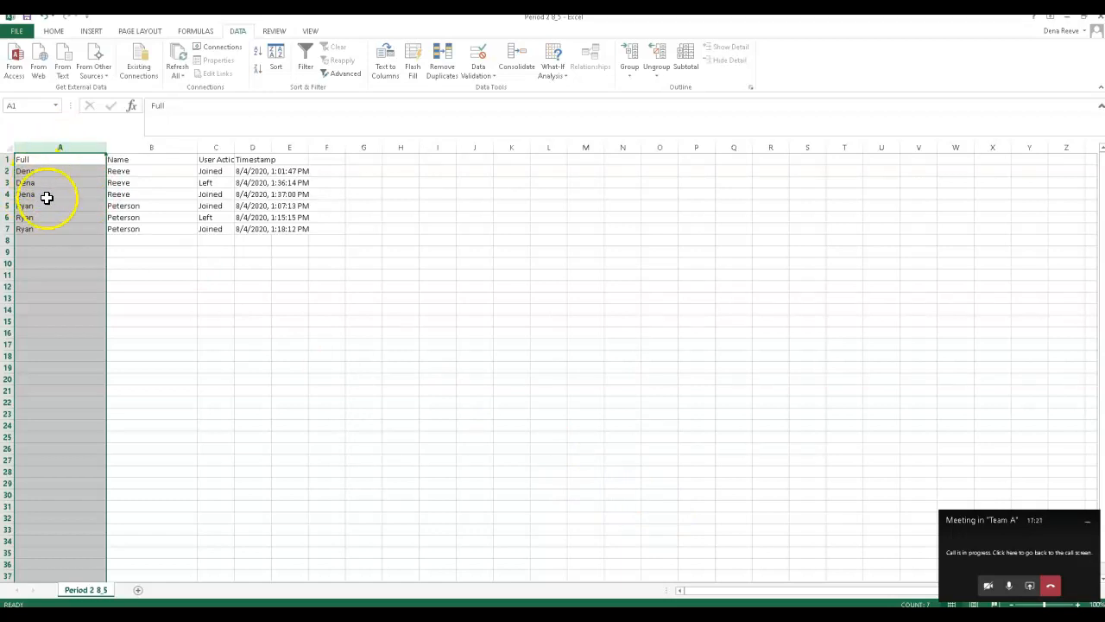
pyautogui.click(128, 251)
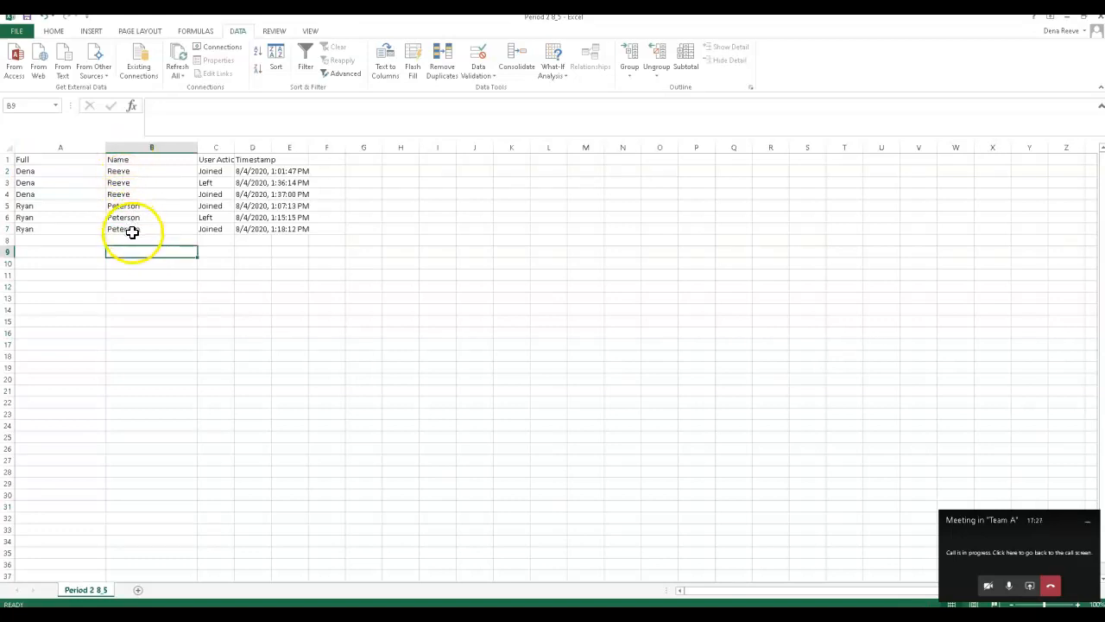
# Step: Sort the attendance rows below the headers by column B on values, A to Z
pyautogui.moveTo(40, 172); pyautogui.dragTo(309, 231)
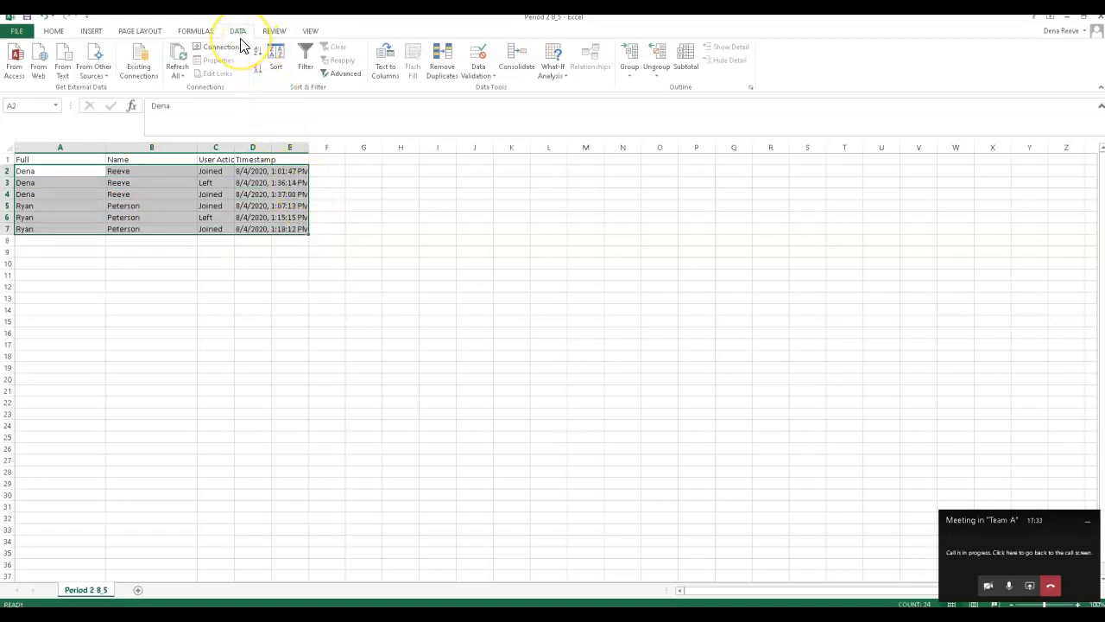
pyautogui.click(279, 71)
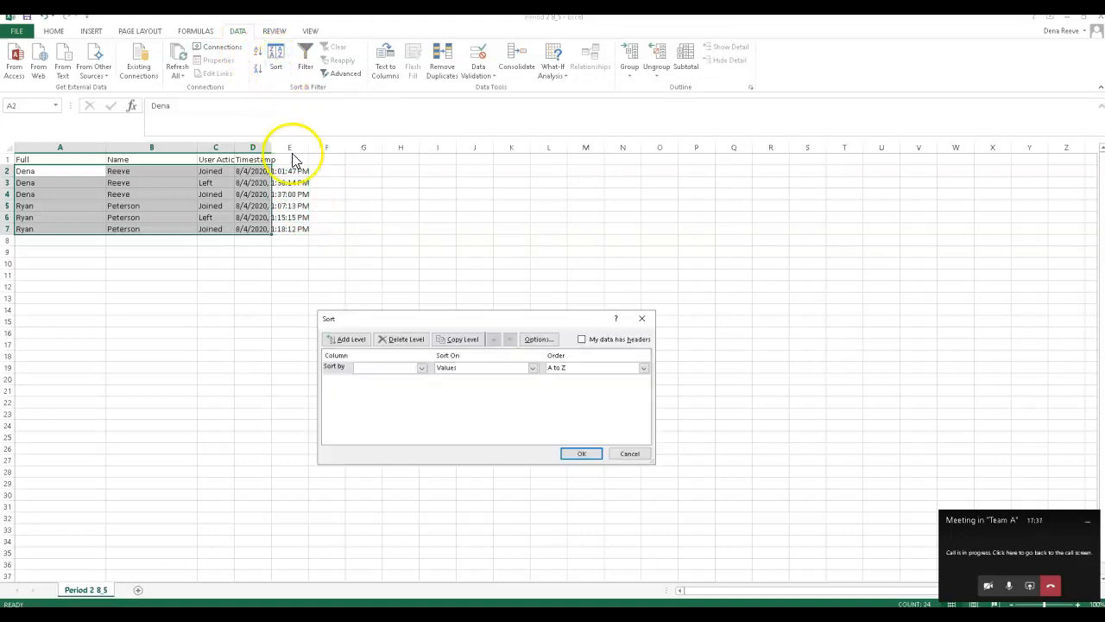
pyautogui.click(422, 368)
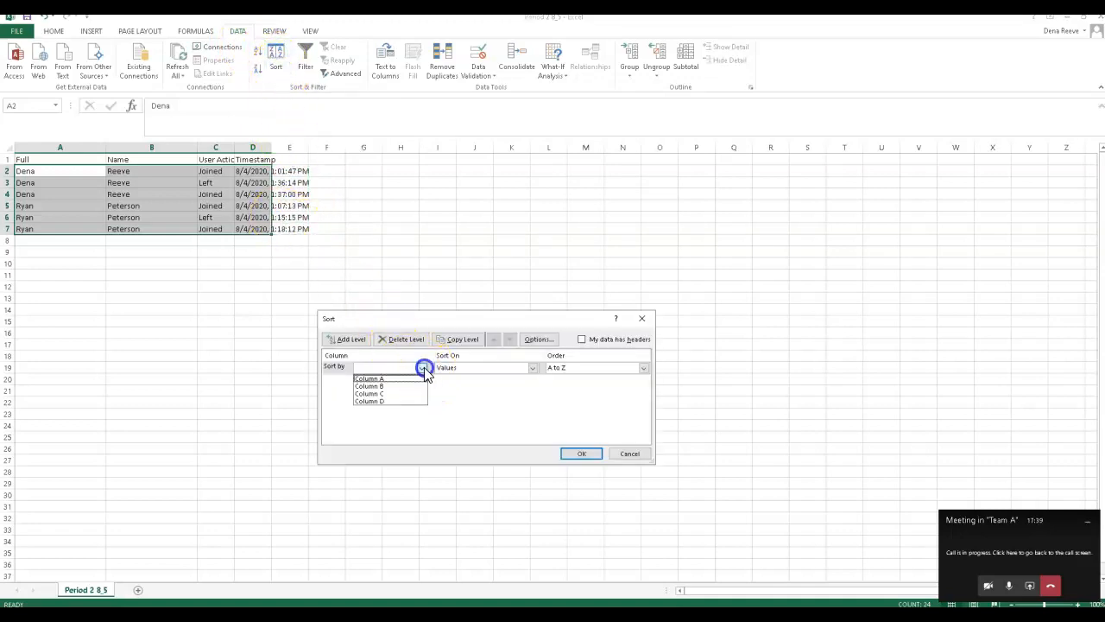
pyautogui.click(421, 388)
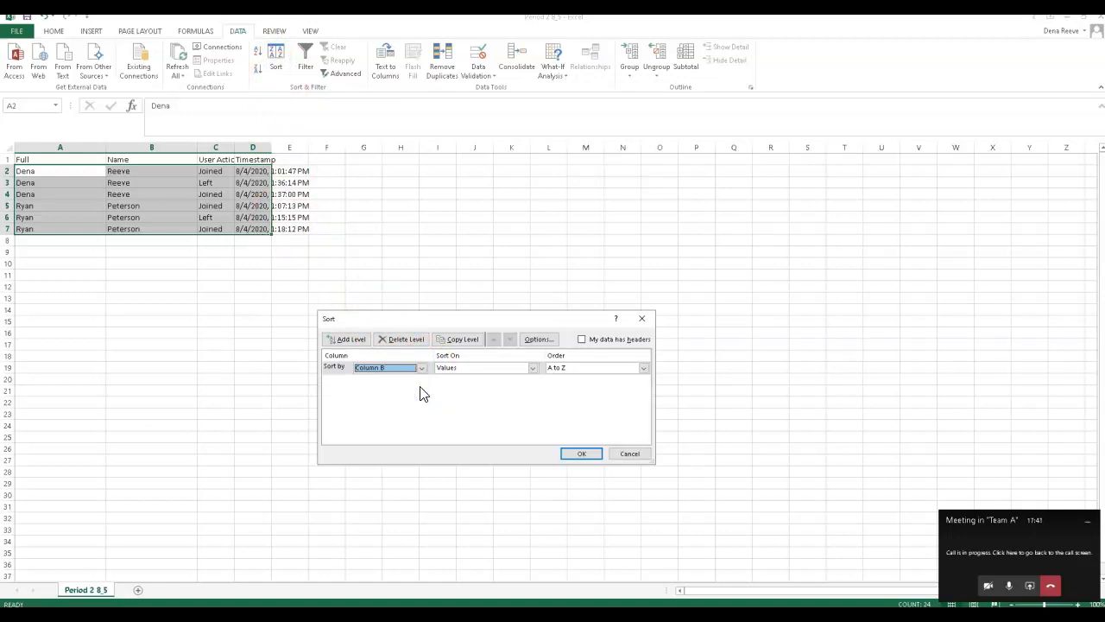
pyautogui.click(583, 455)
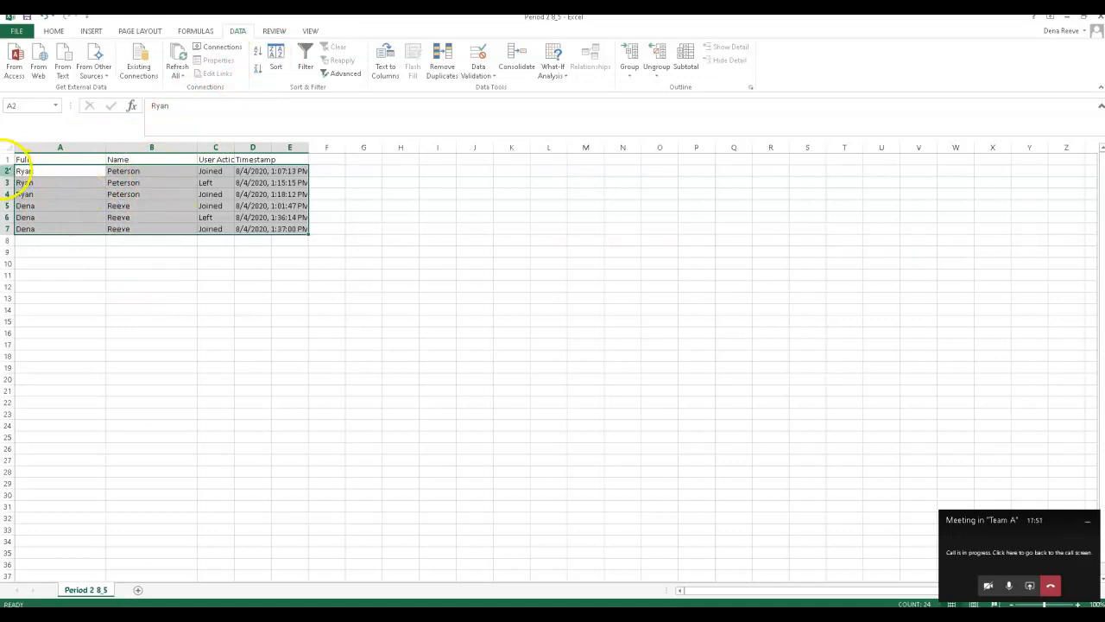
# Step: Review the sorted attendance rows and leave the ongoing Team A meeting
pyautogui.click(57, 273)
pyautogui.moveTo(23, 171); pyautogui.dragTo(295, 232)
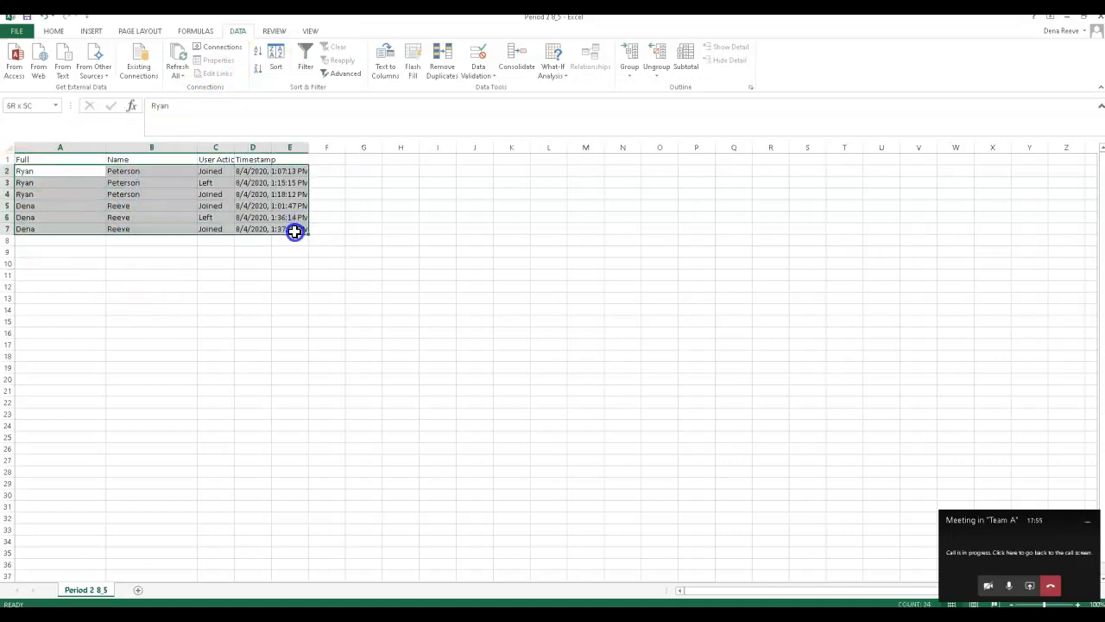
pyautogui.click(295, 231)
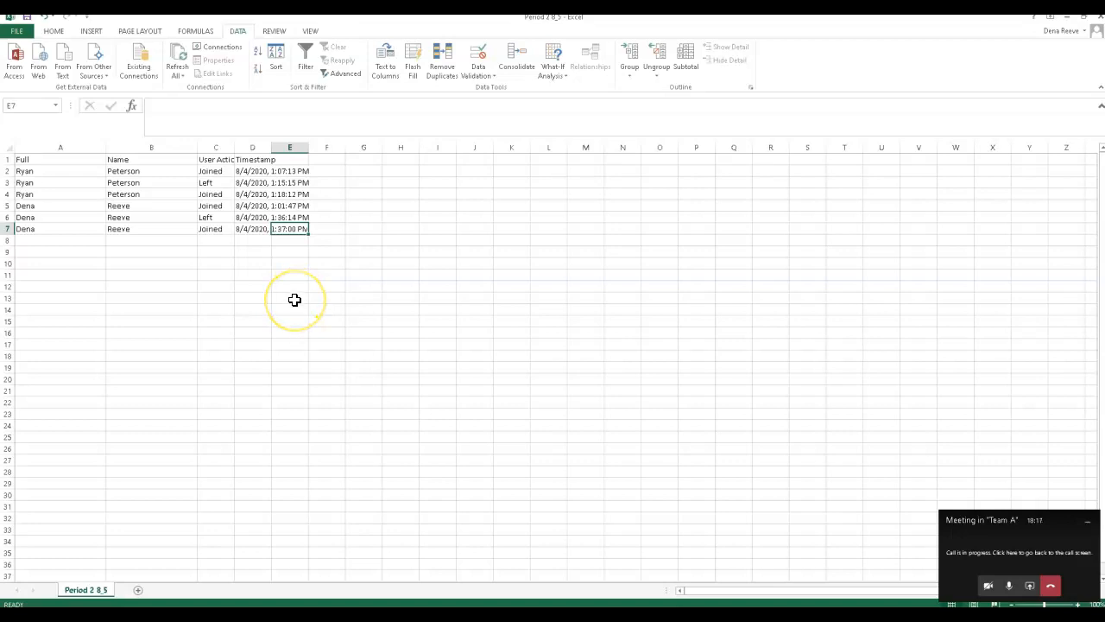
pyautogui.click(1051, 589)
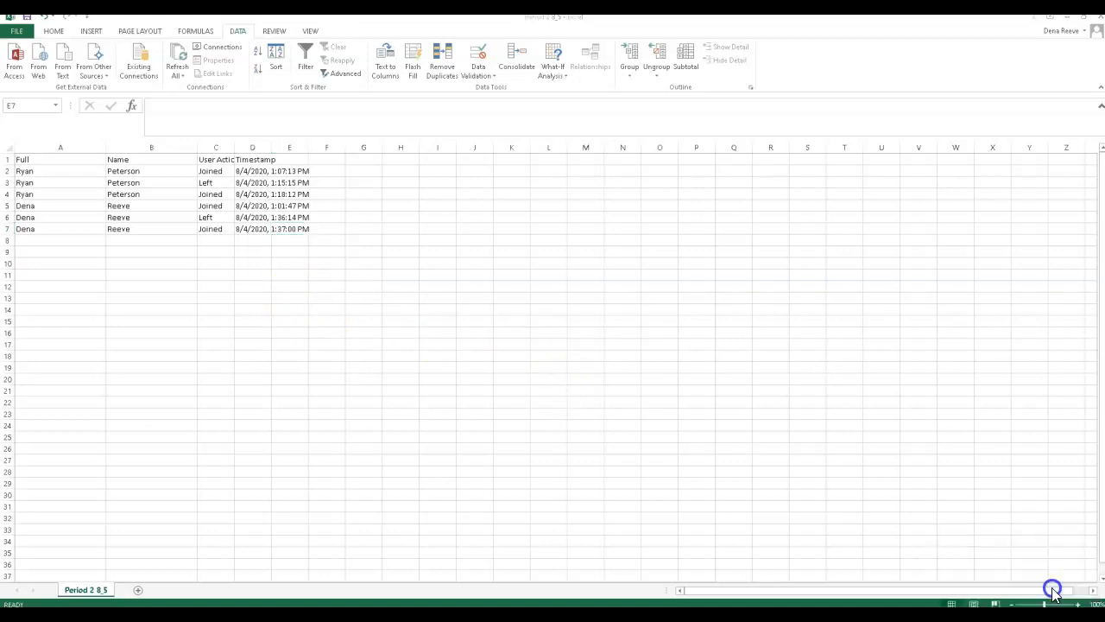